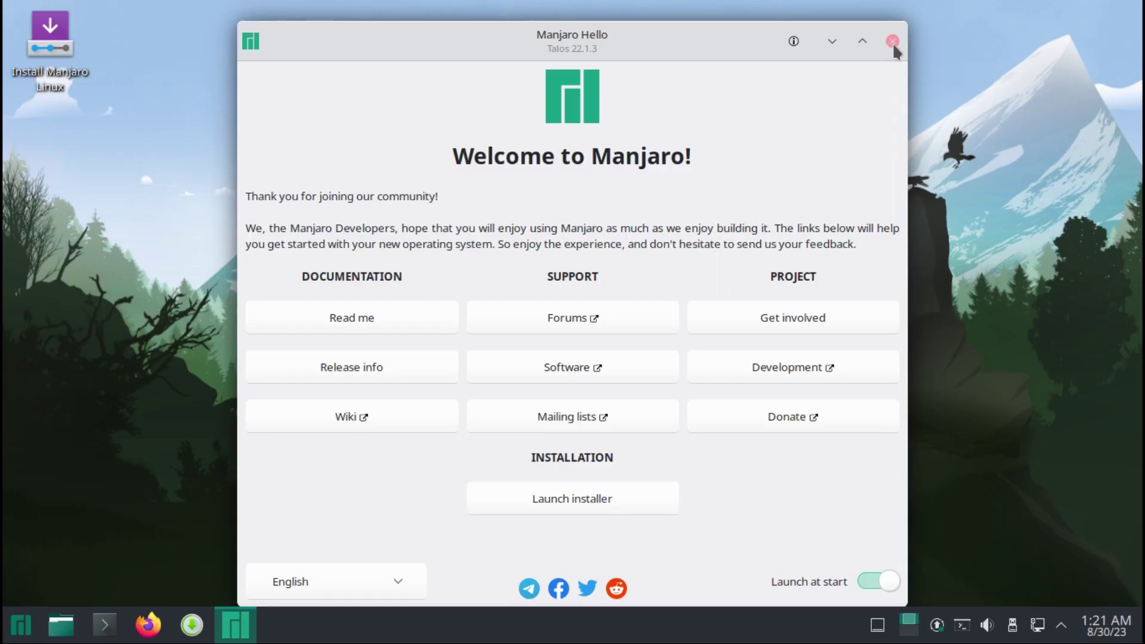
Close Manjaro Hello and start searching the application launcher for GParted
click(893, 41)
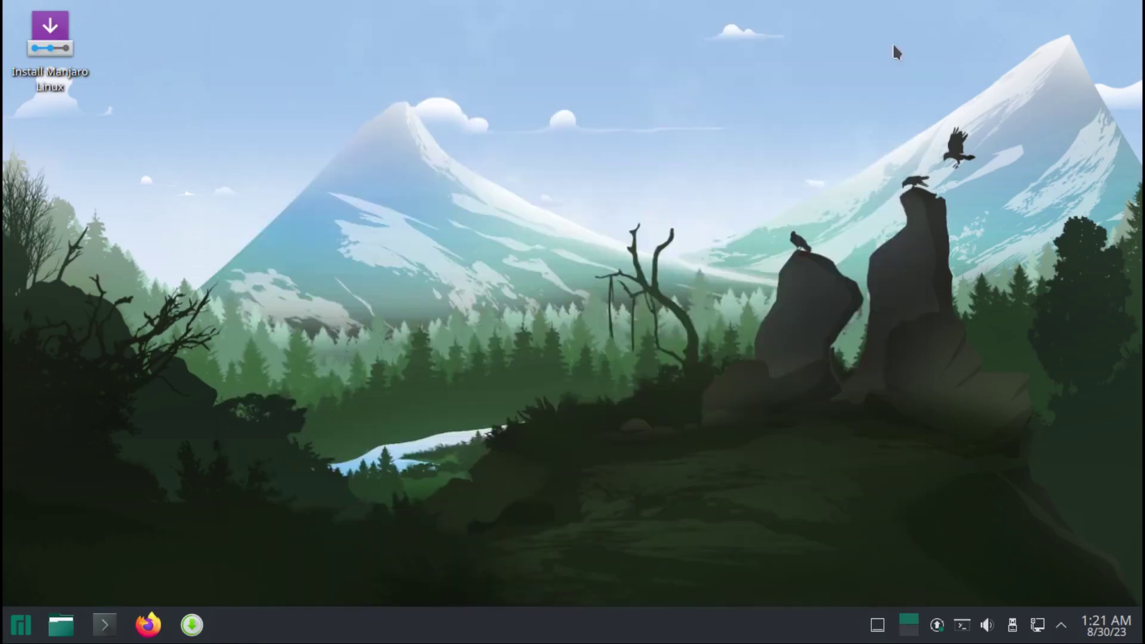
click(24, 624)
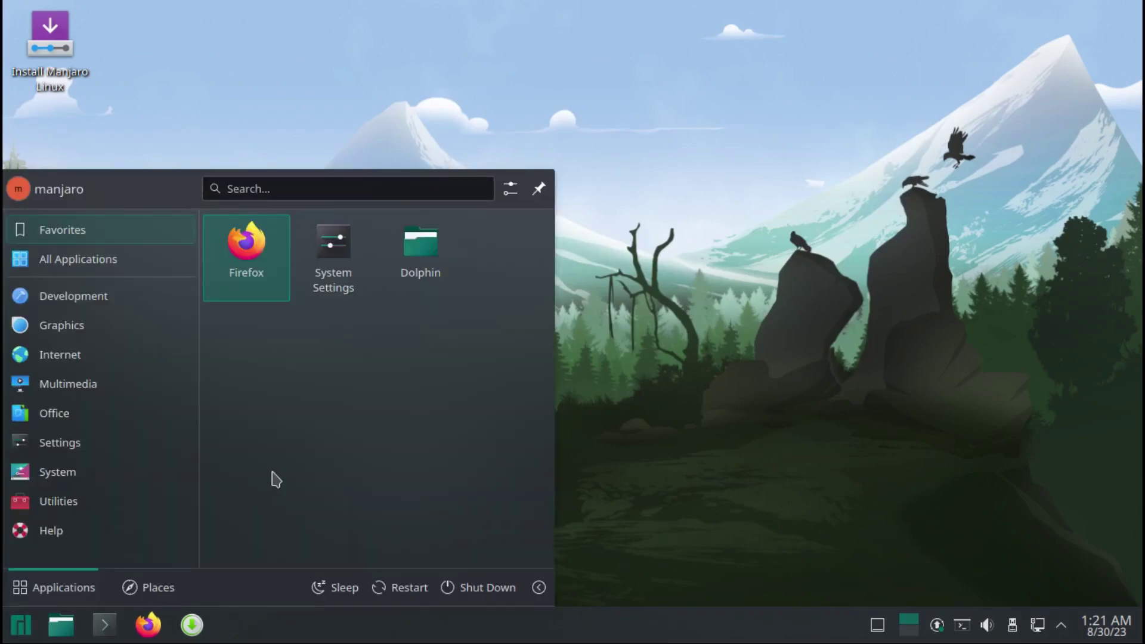
text(g)
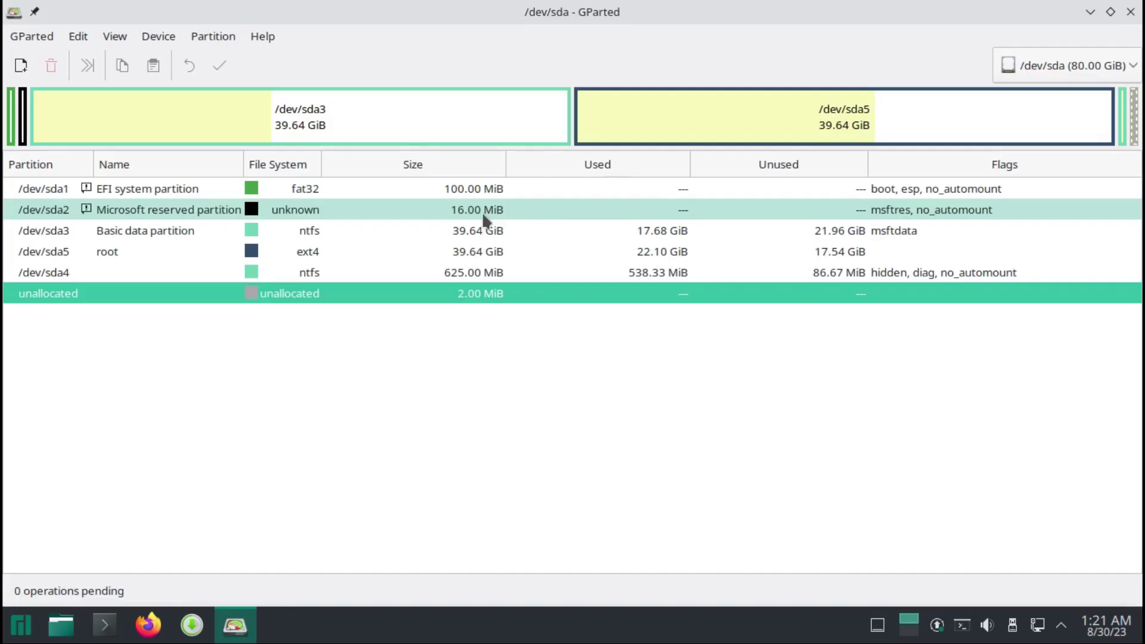
click(382, 233)
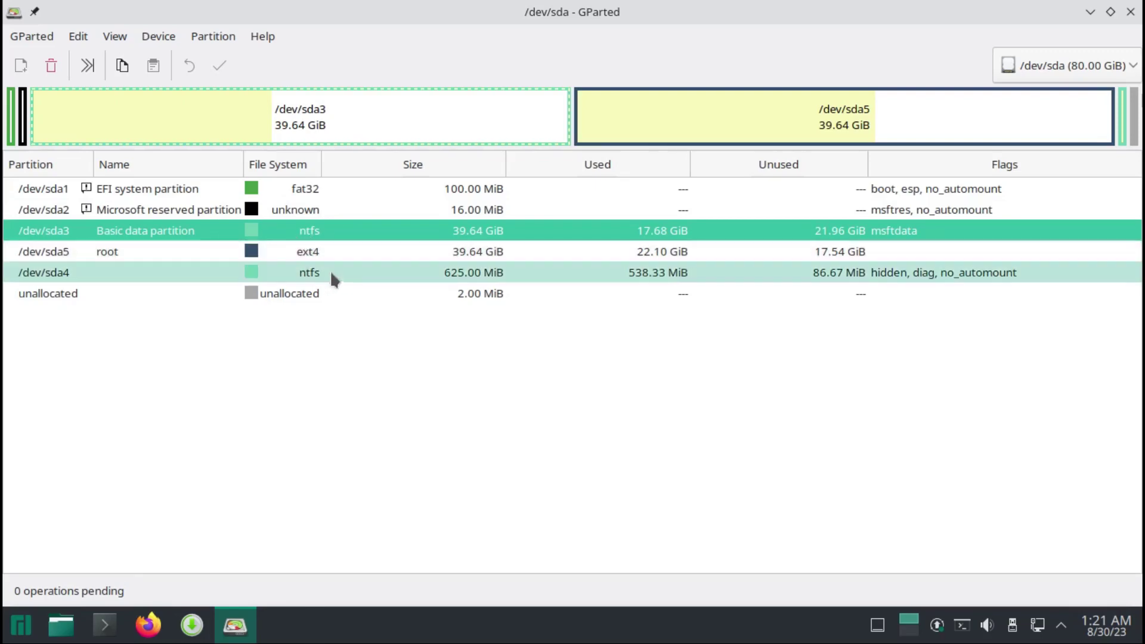
click(275, 217)
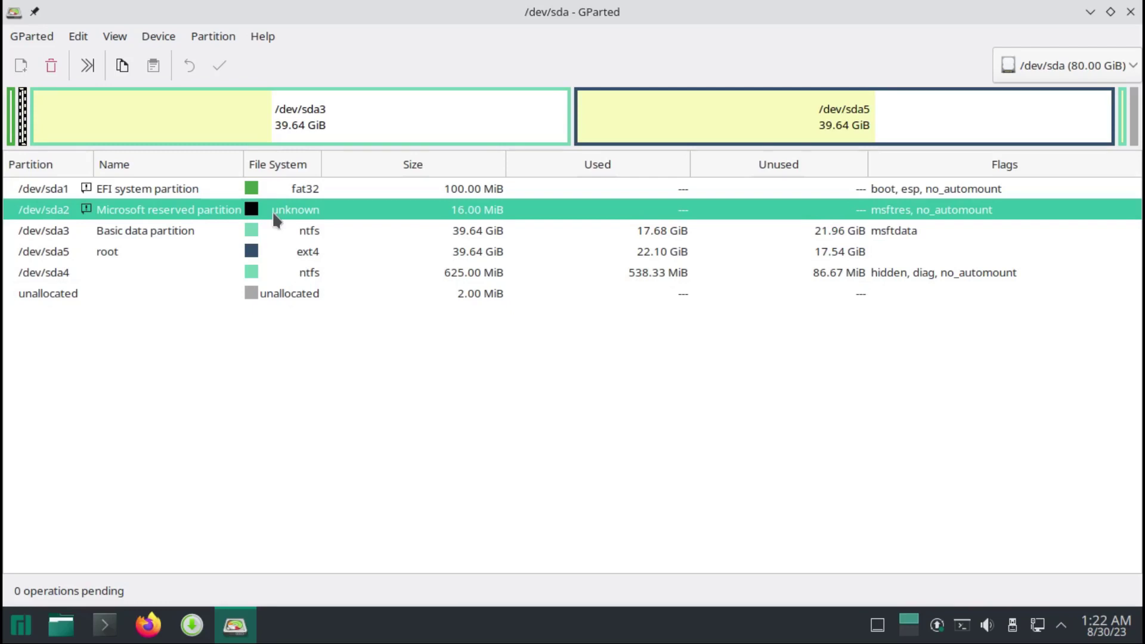
click(276, 272)
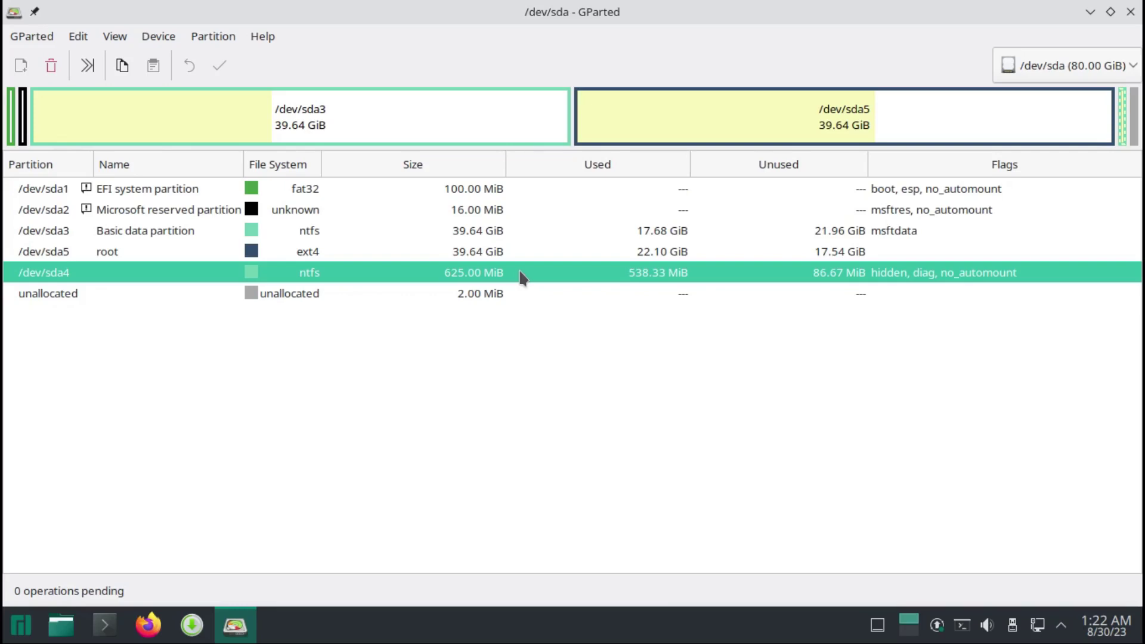
click(331, 253)
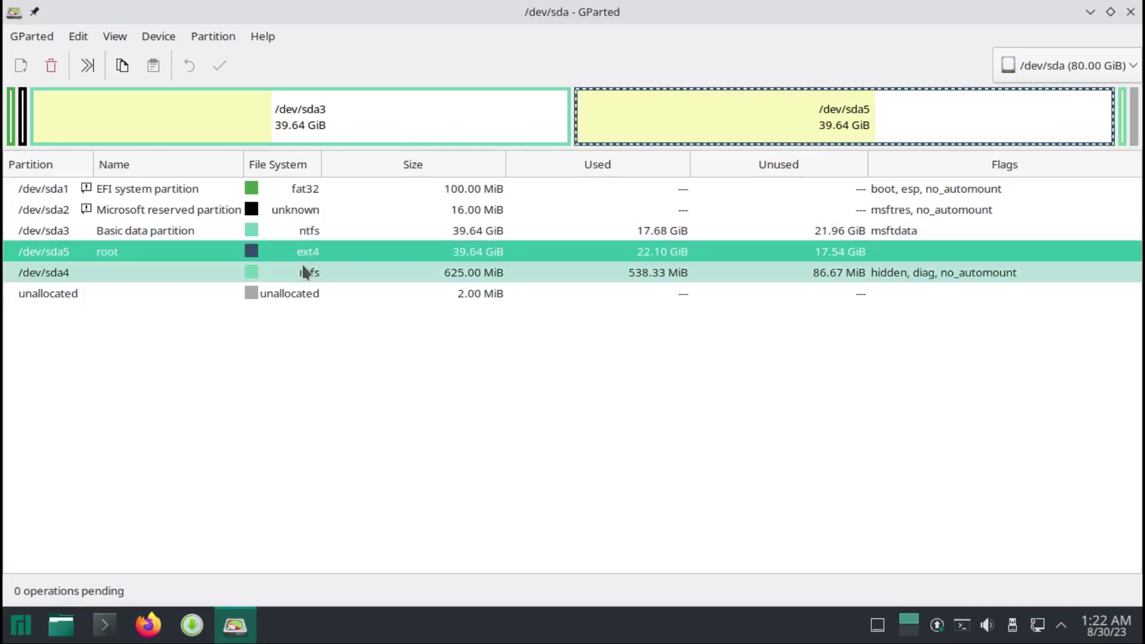
click(271, 189)
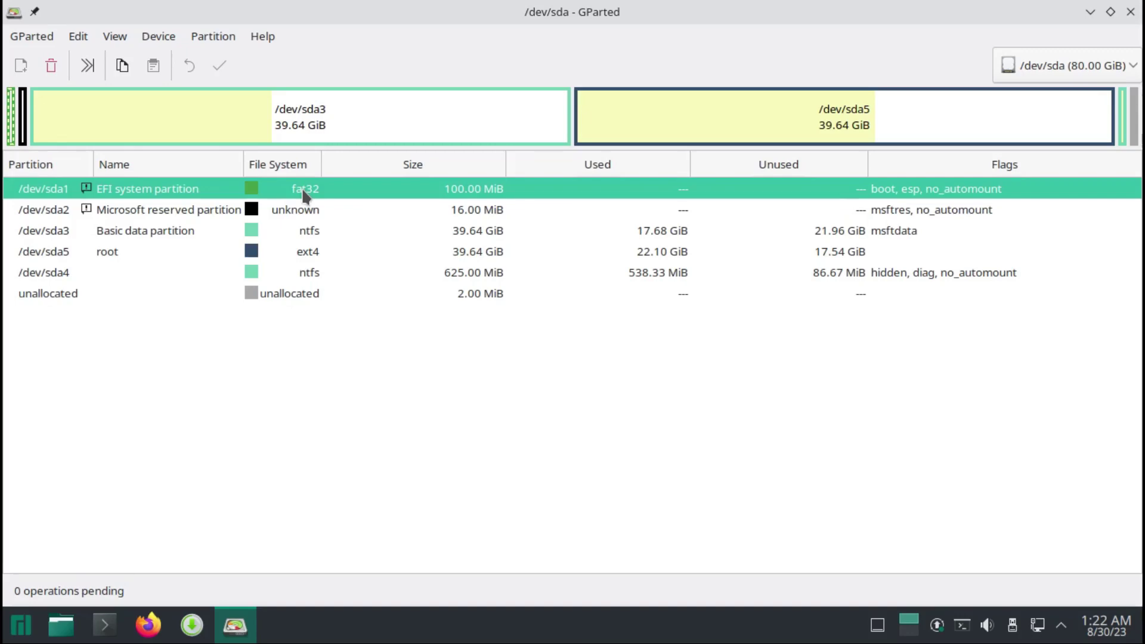
Queue deletion of /dev/sda2, /dev/sda3 and /dev/sda4, then select root partition /dev/sda5
click(259, 216)
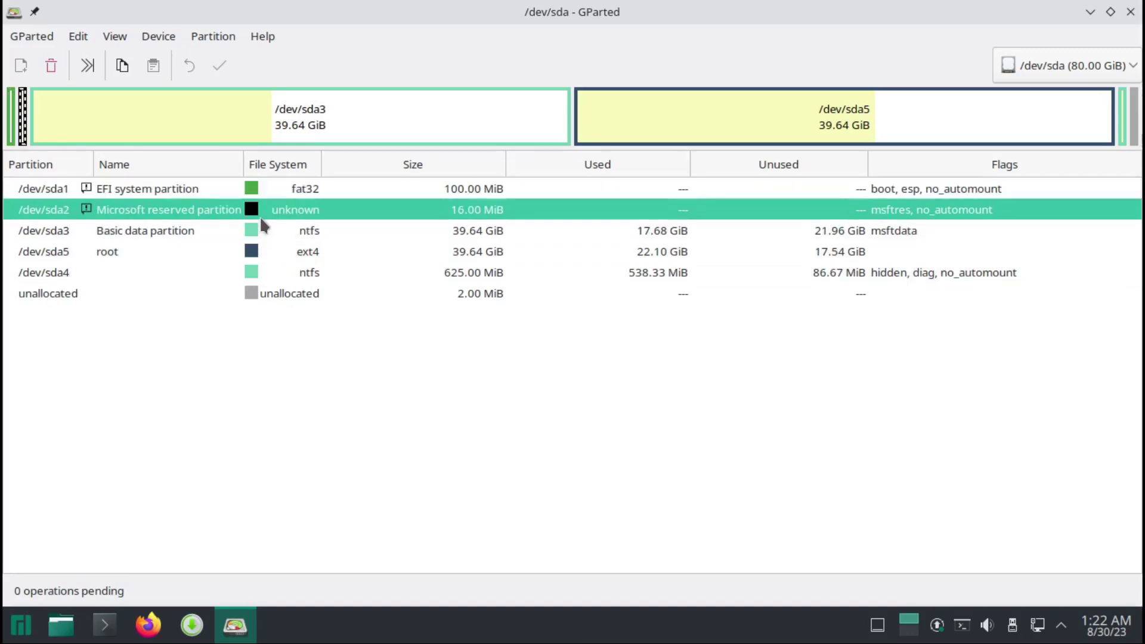
click(52, 66)
click(209, 222)
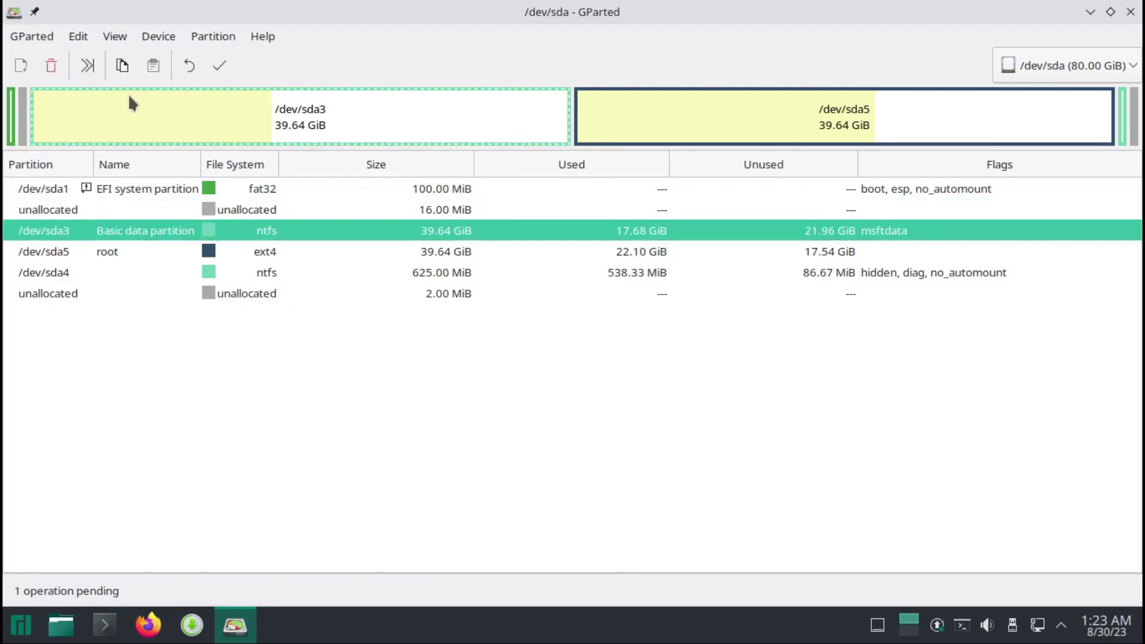
click(52, 63)
click(198, 251)
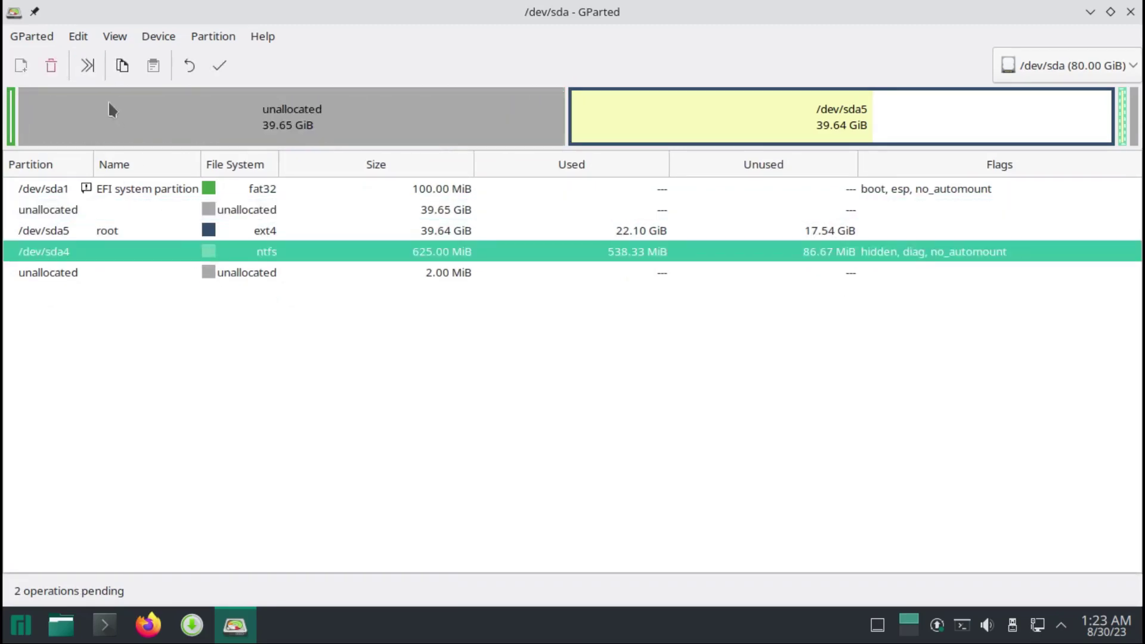
click(47, 63)
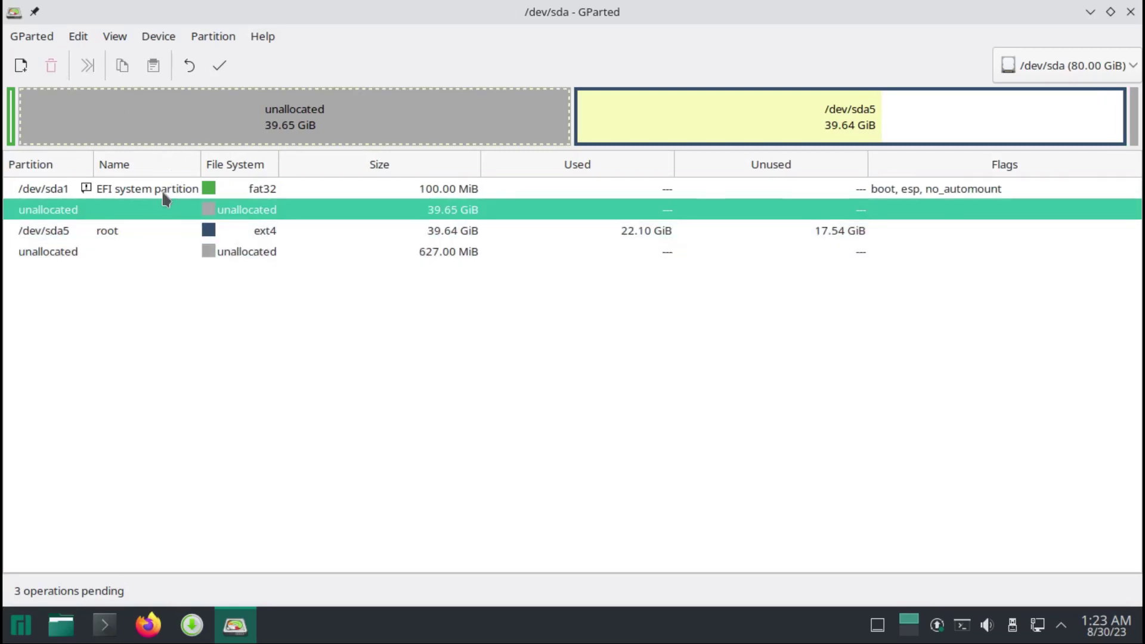
click(258, 237)
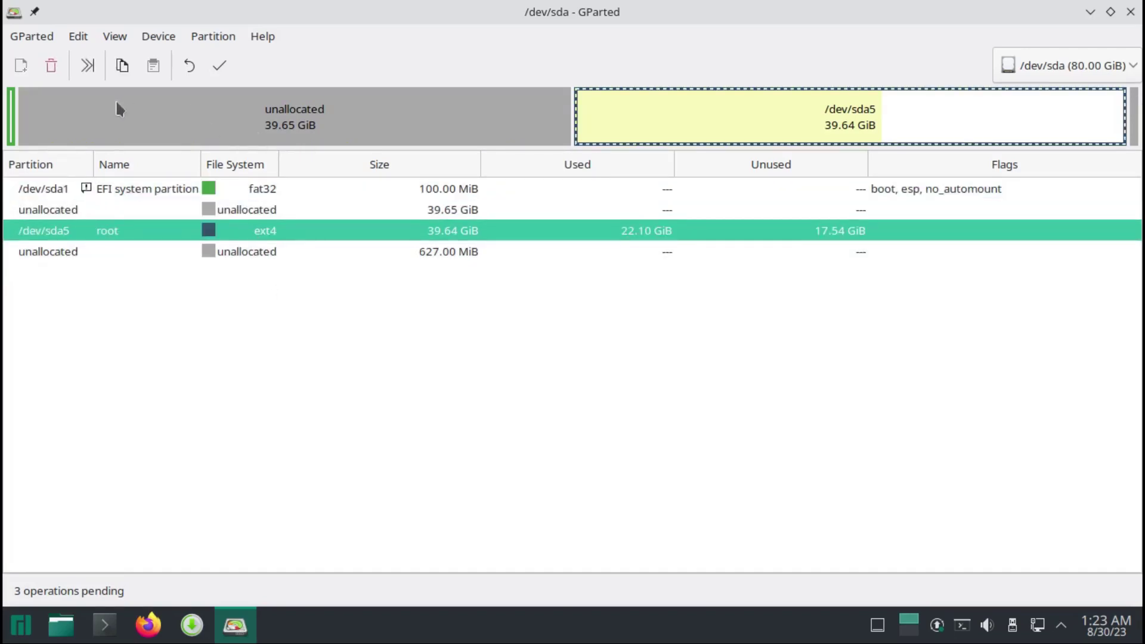
Resize /dev/sda5 to 79.90 GiB, extending it over the free space on both sides
click(87, 67)
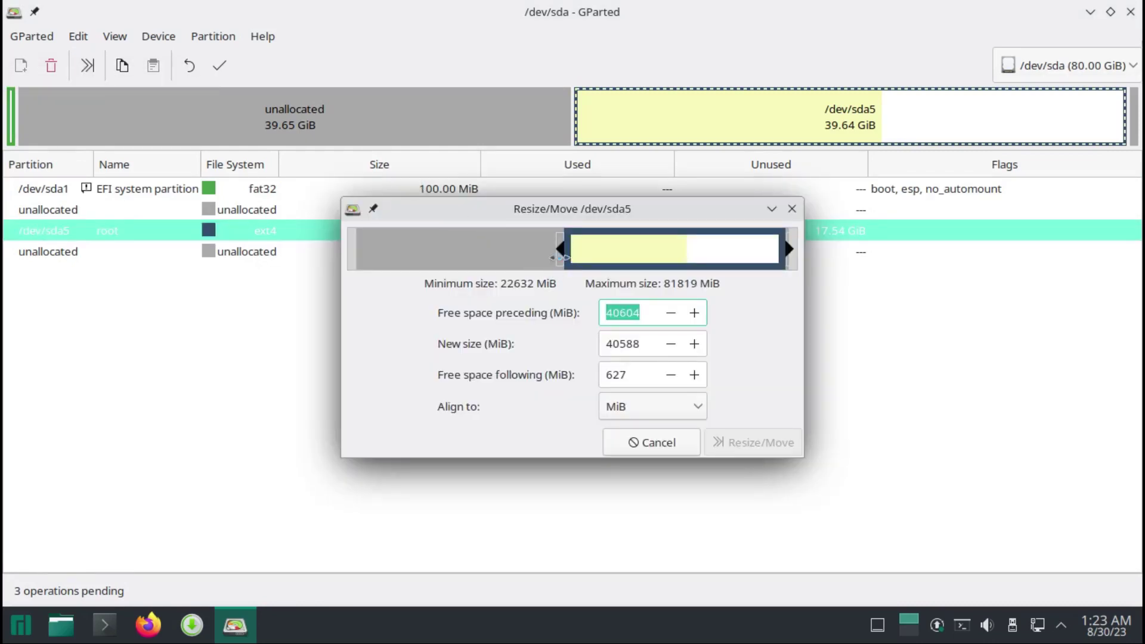
drag(561, 247, 301, 251)
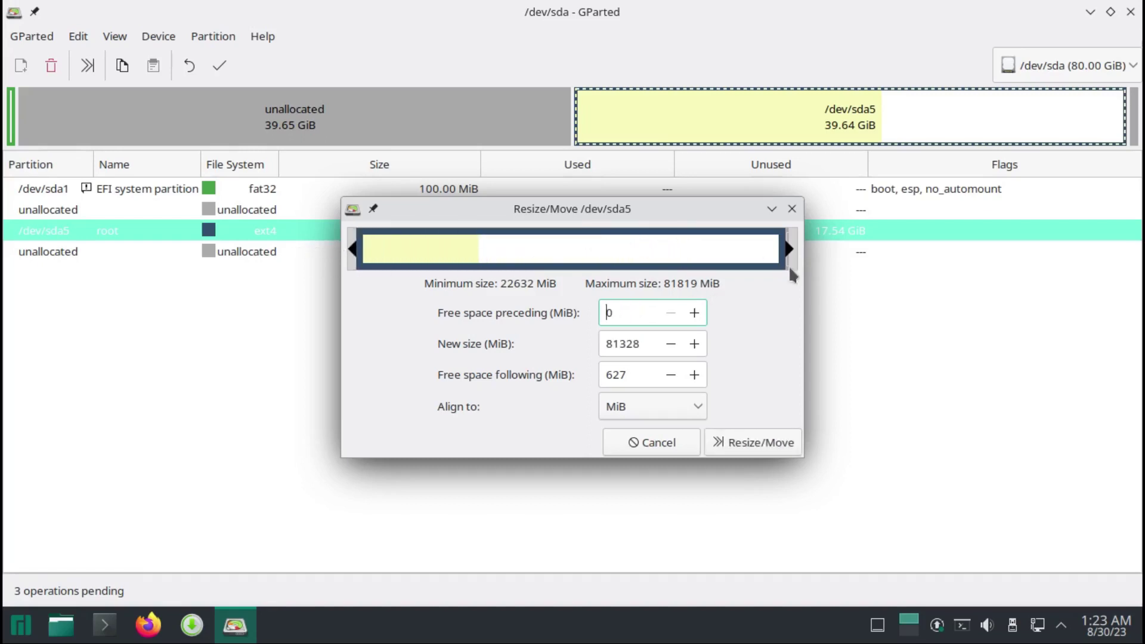
drag(790, 255, 798, 255)
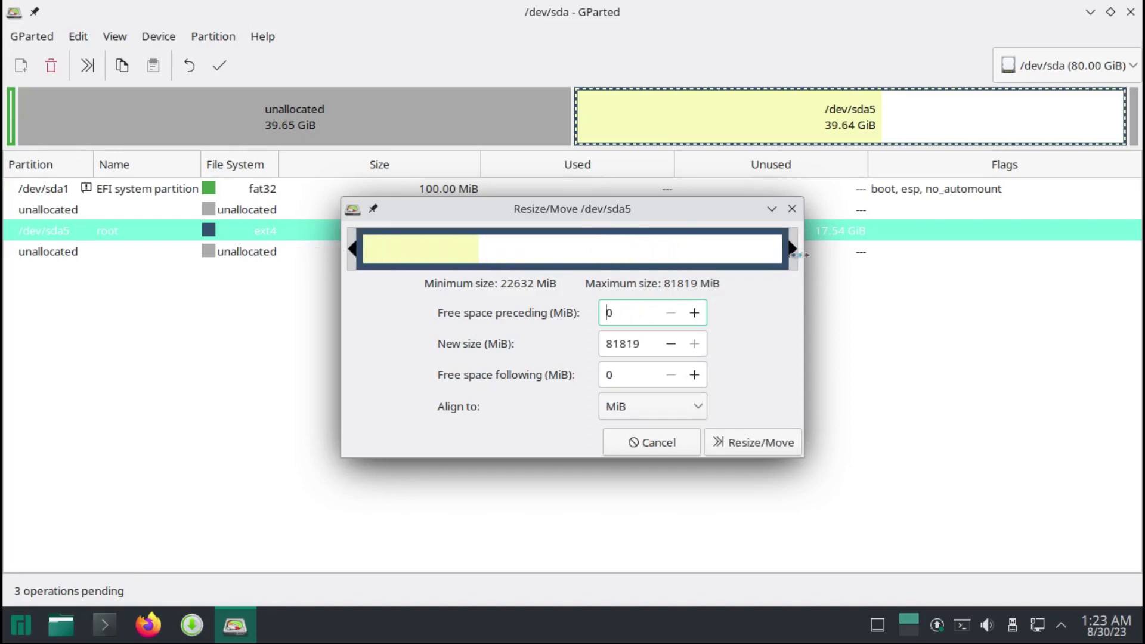
click(747, 448)
click(568, 434)
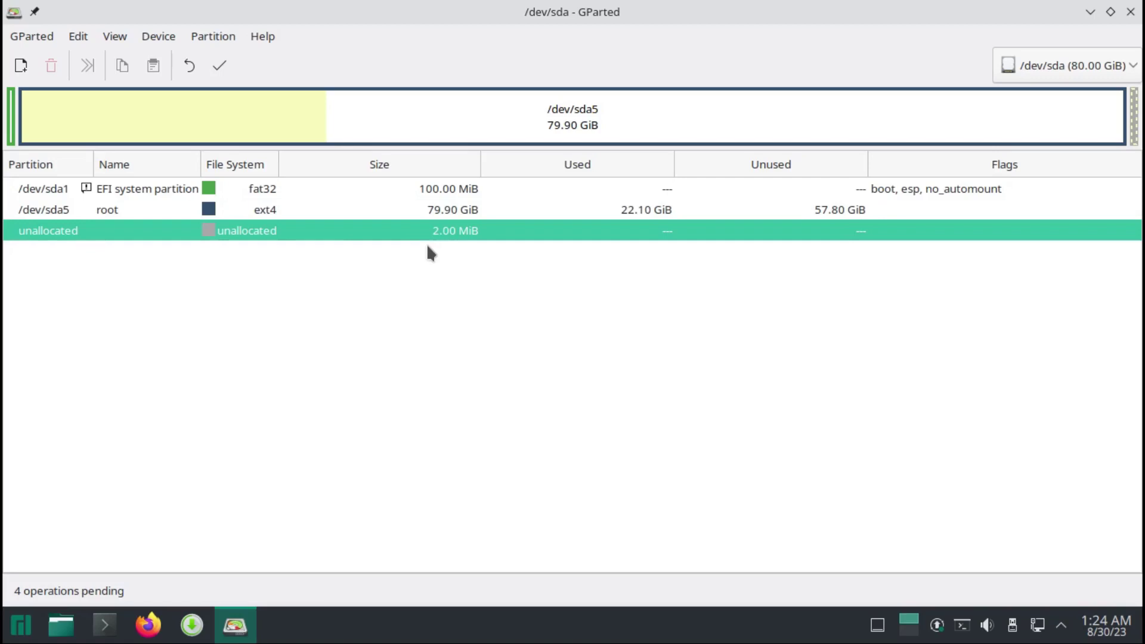
Apply the 4 pending operations and confirm writing them to /dev/sda
click(218, 68)
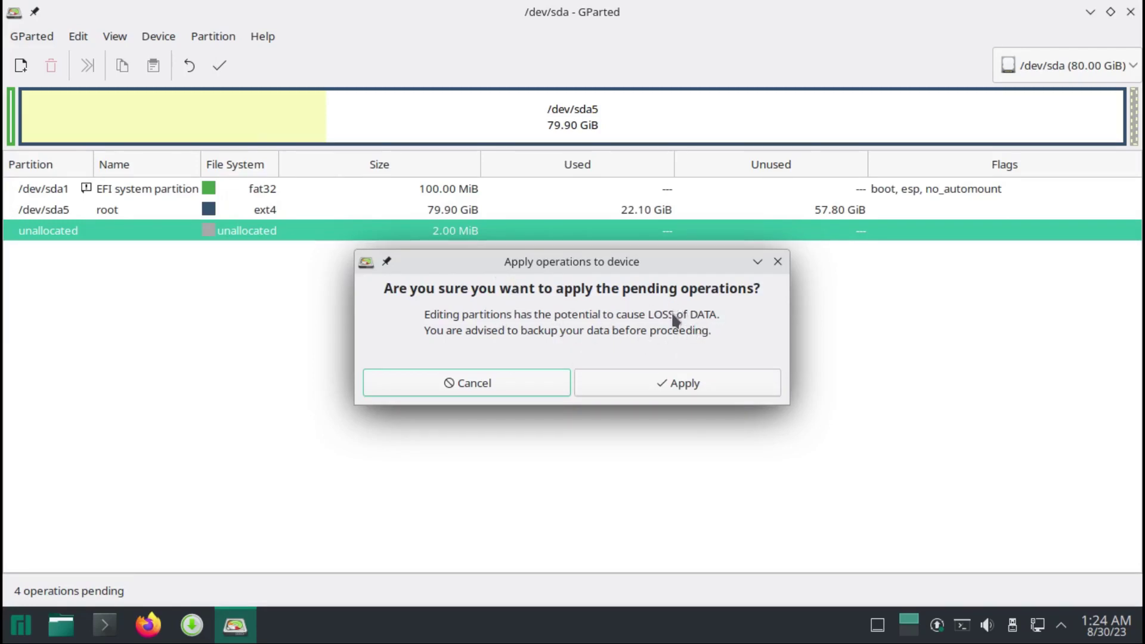
click(642, 385)
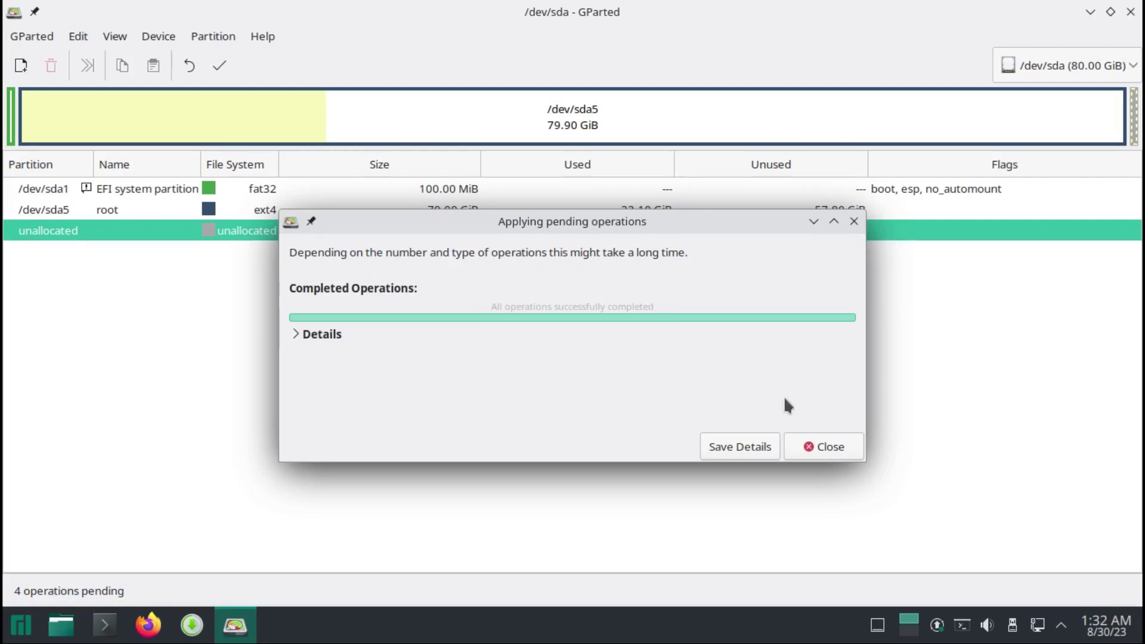
Close the finished-operations window and restart the computer from the launcher menu
click(816, 444)
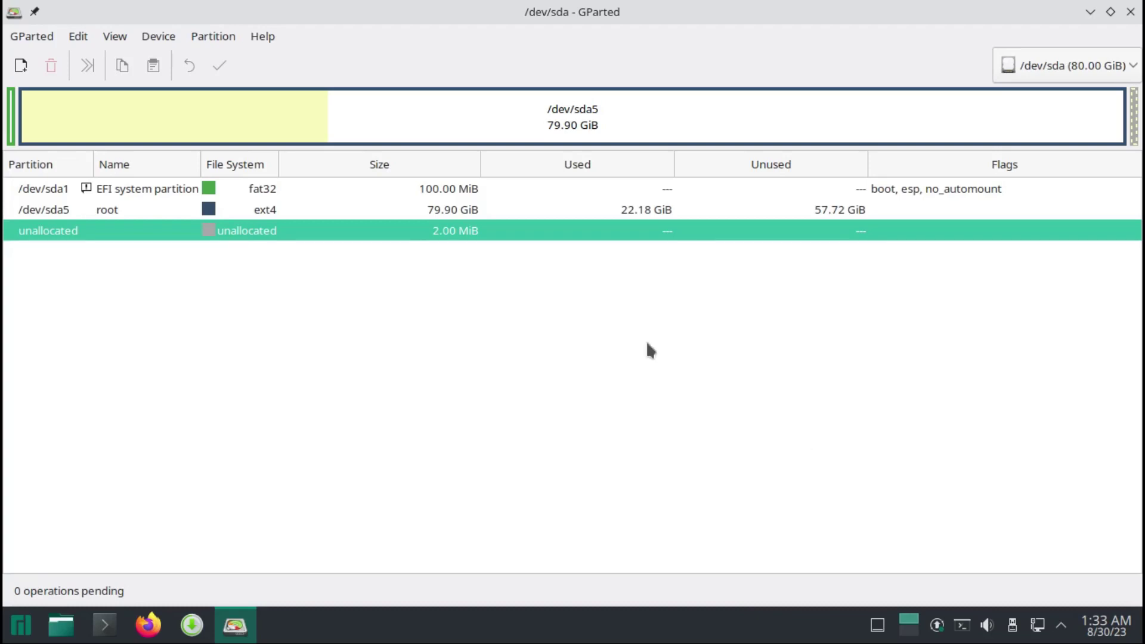
click(21, 635)
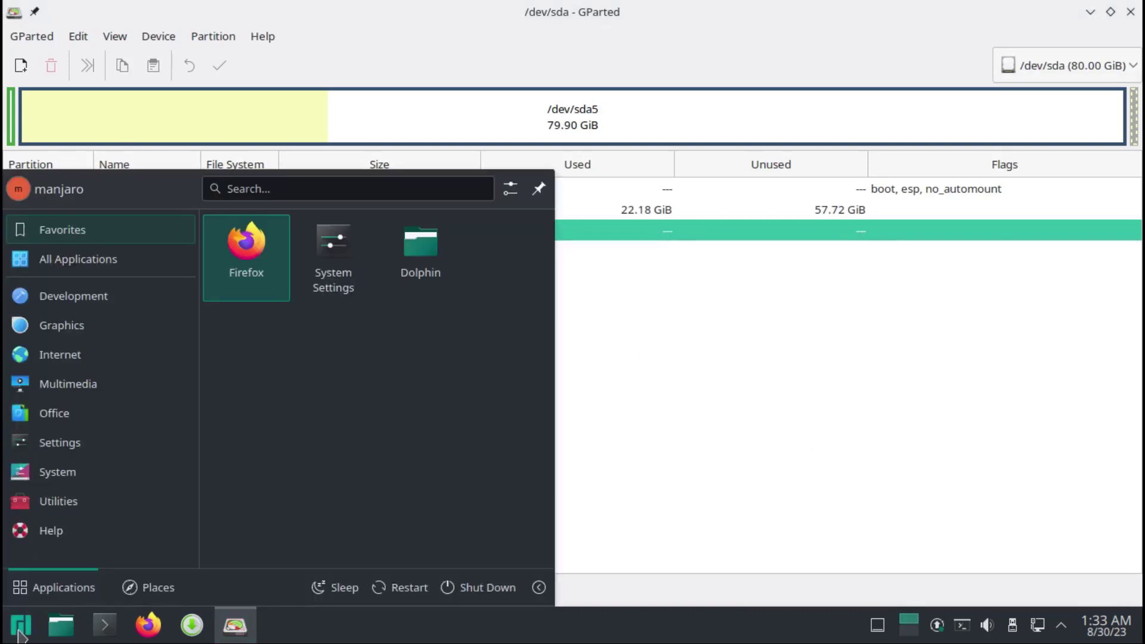
click(409, 587)
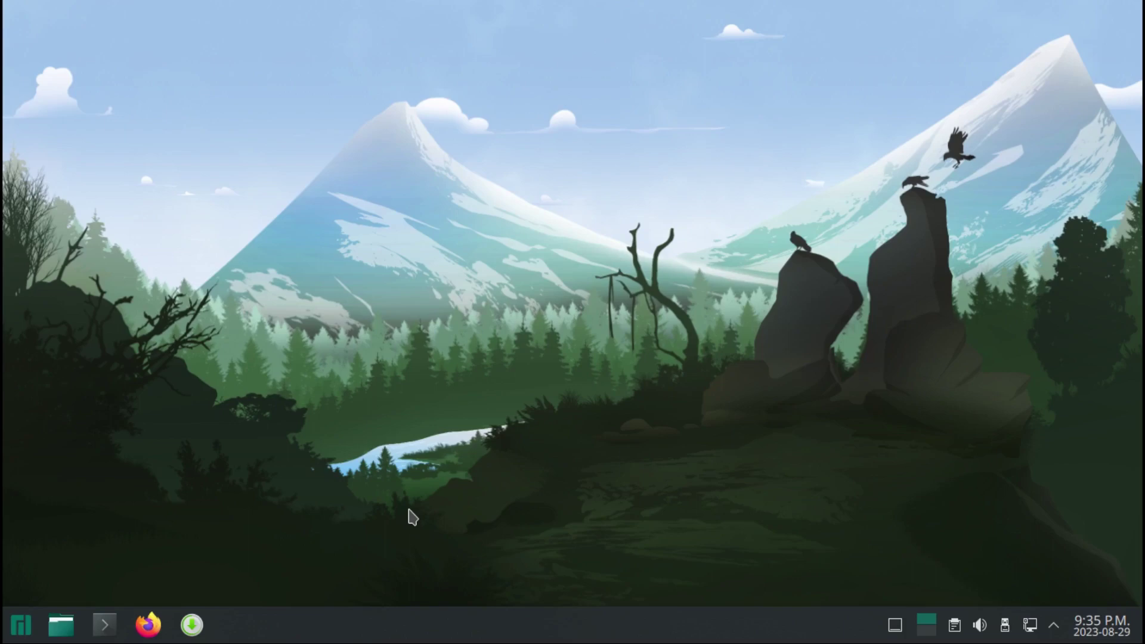
In Konsole, get a root shell with sudo -i and change into /boot/efi/EFI
click(105, 624)
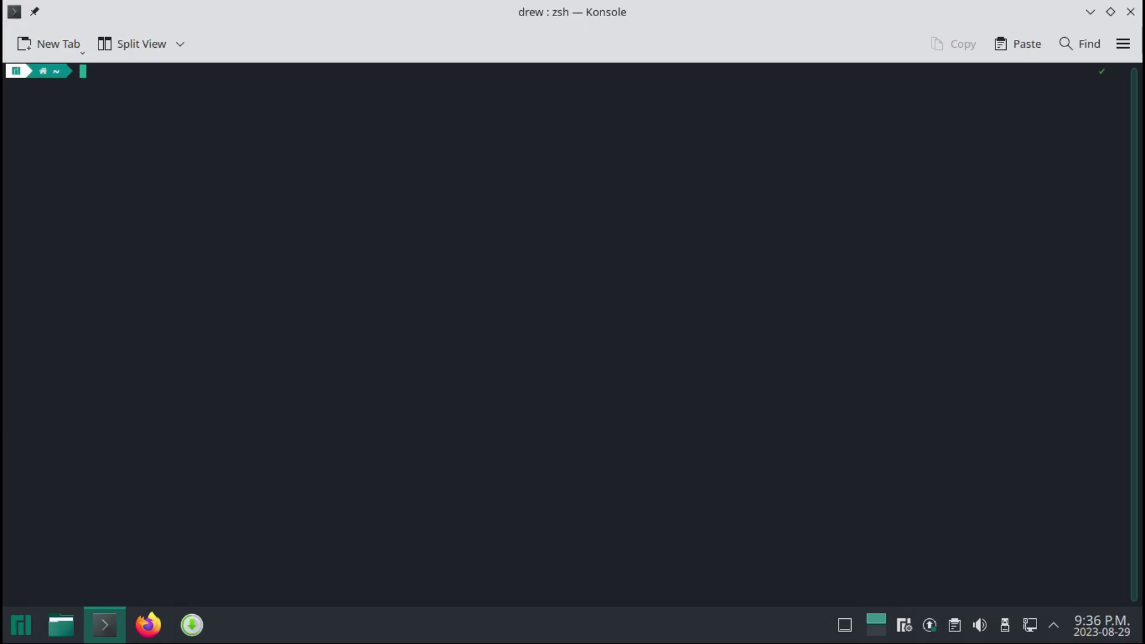
text(sudo -i)
key(Return)
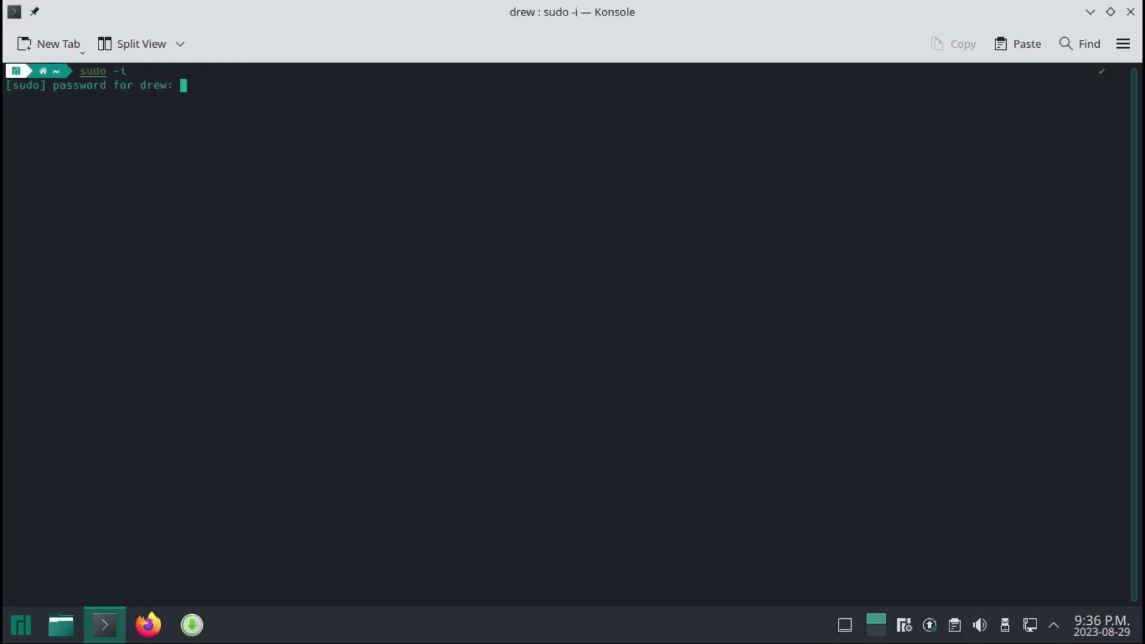
key(Return)
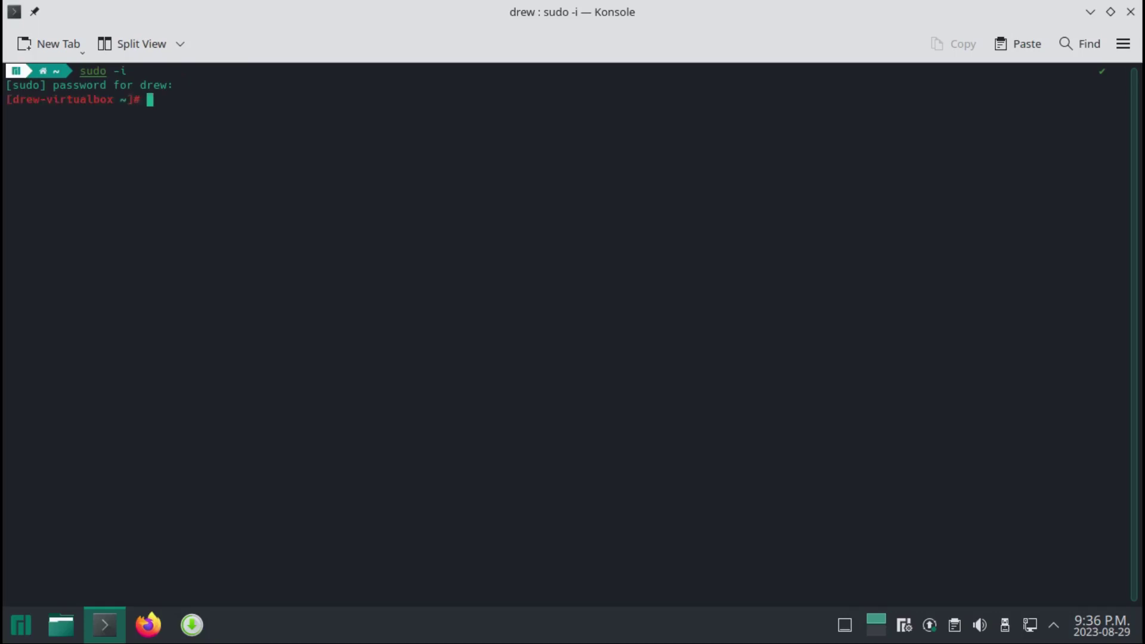
text(cd)
text(/boot/efi/EFI)
key(Return)
List the EFI folders, delete the Microsoft folder with rm -rf, and exit the root shell
text(ls)
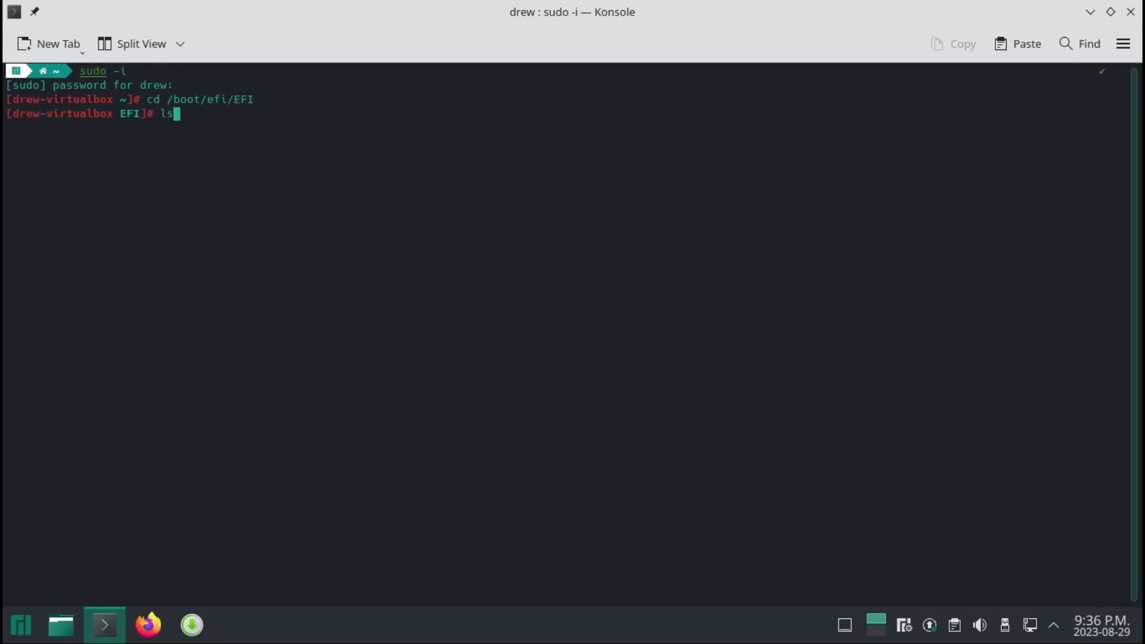
key(Return)
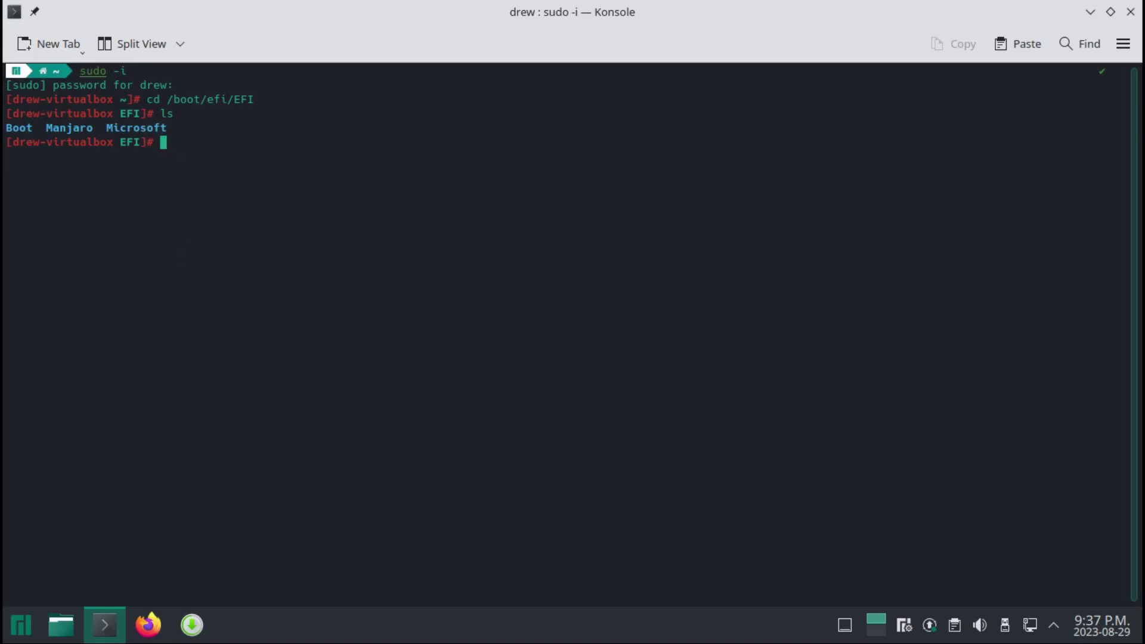
text(rm -rf Microsoft)
key(Return)
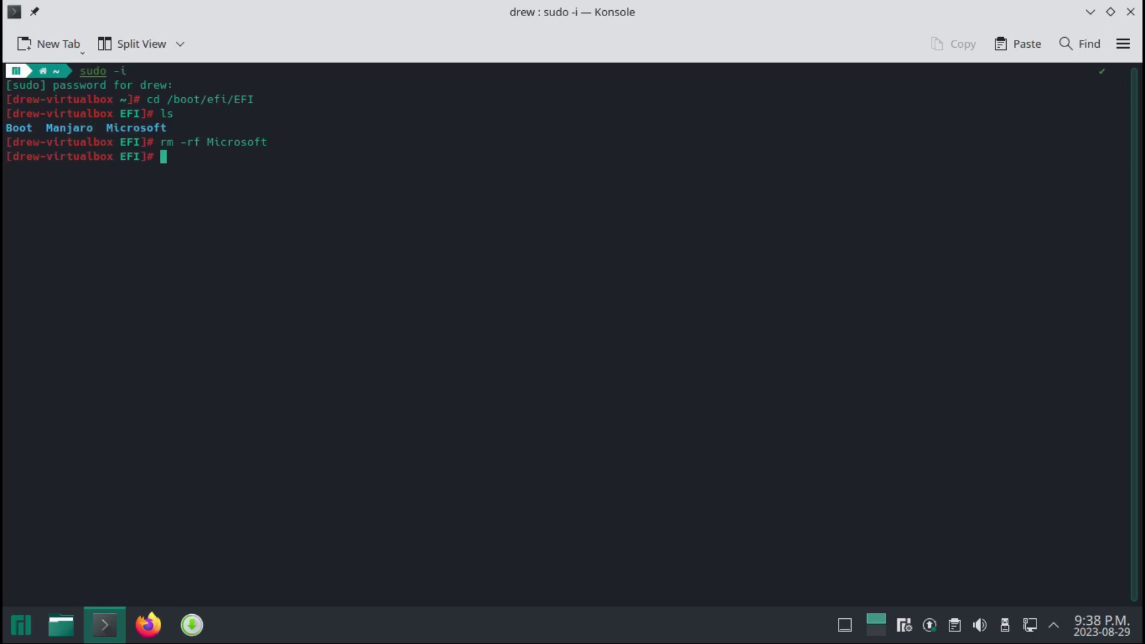
text(exit)
key(Return)
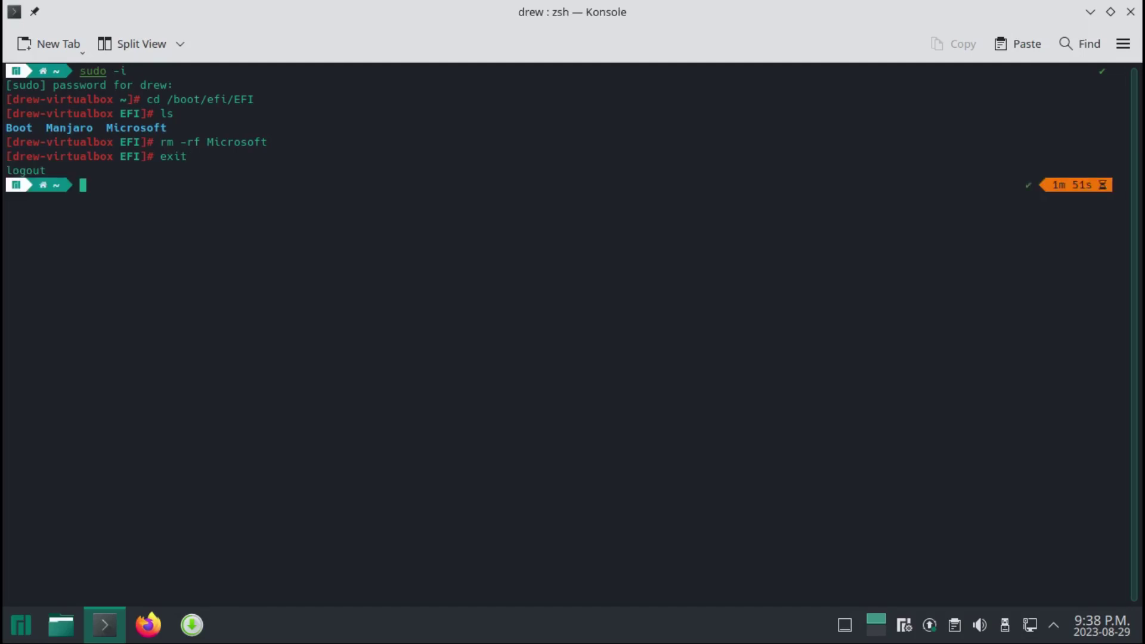
Regenerate the GRUB configuration with sudo update-grub, then enter the reboot command
text(sudo update-gr)
text(ub)
key(Return)
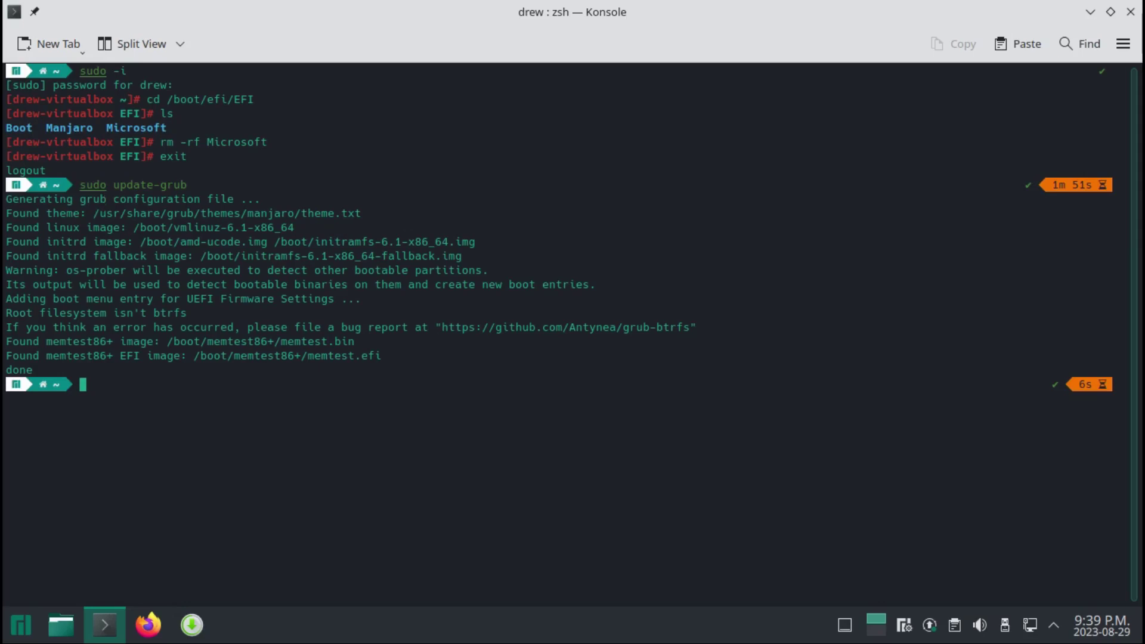
text(reboo)
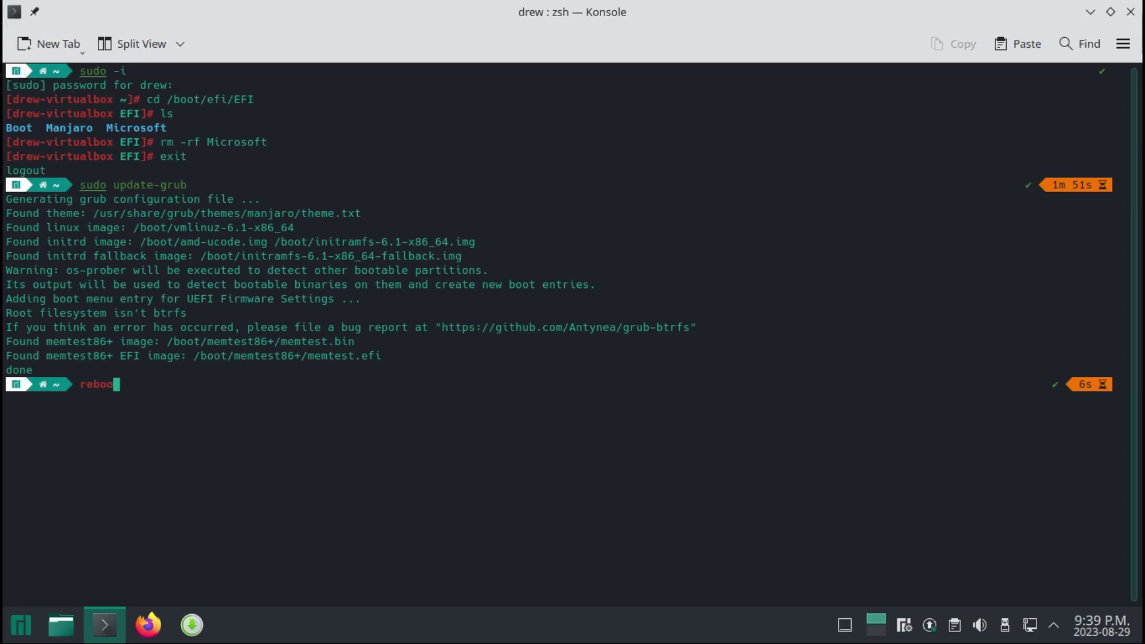